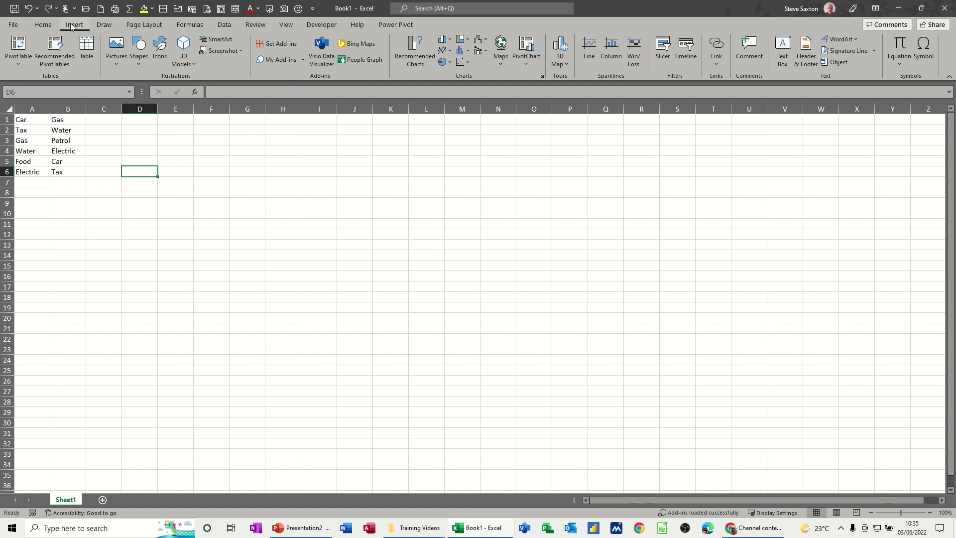
# Step: Search the Office add-ins store, keeping the sheet visible, then close the store
pyautogui.click(282, 48)
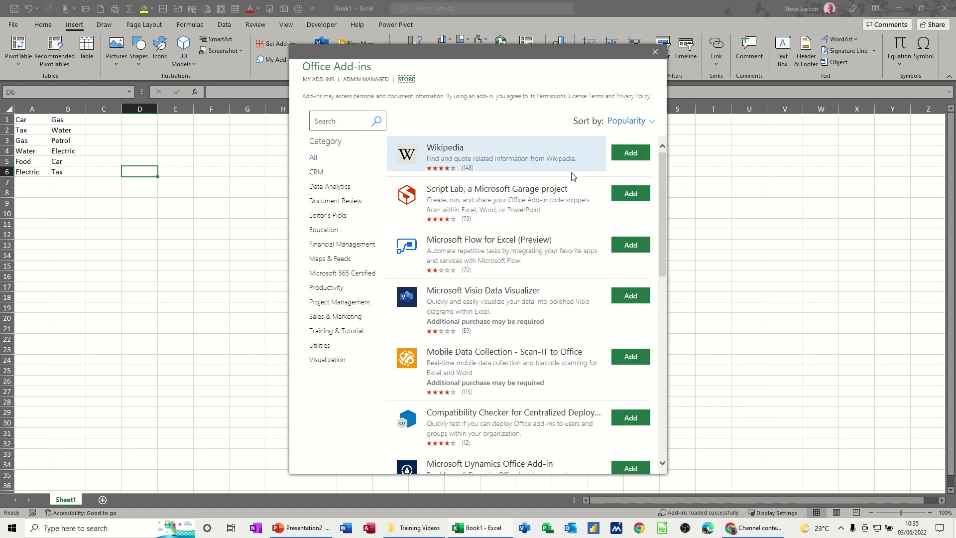
pyautogui.moveTo(424, 46); pyautogui.dragTo(570, 97)
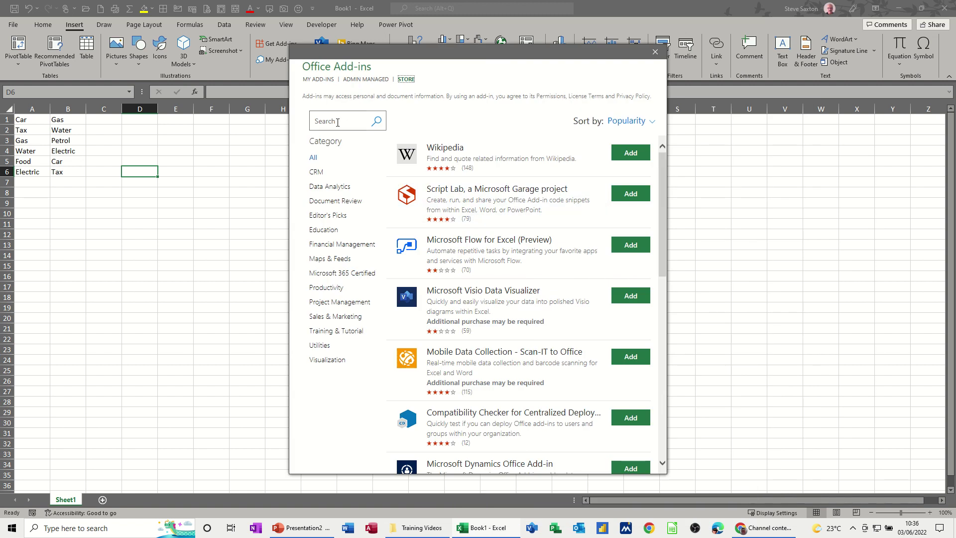
pyautogui.click(337, 123)
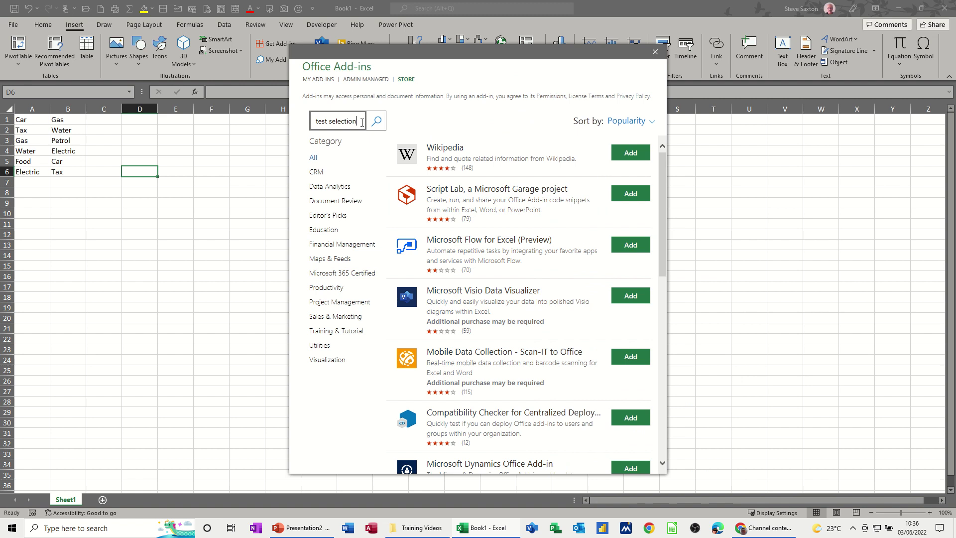
pyautogui.click(377, 123)
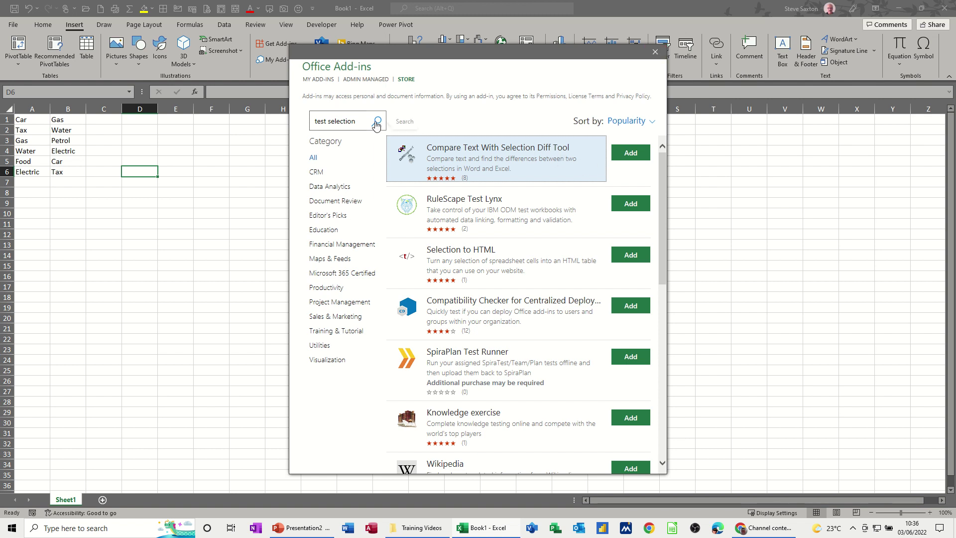
pyautogui.click(655, 53)
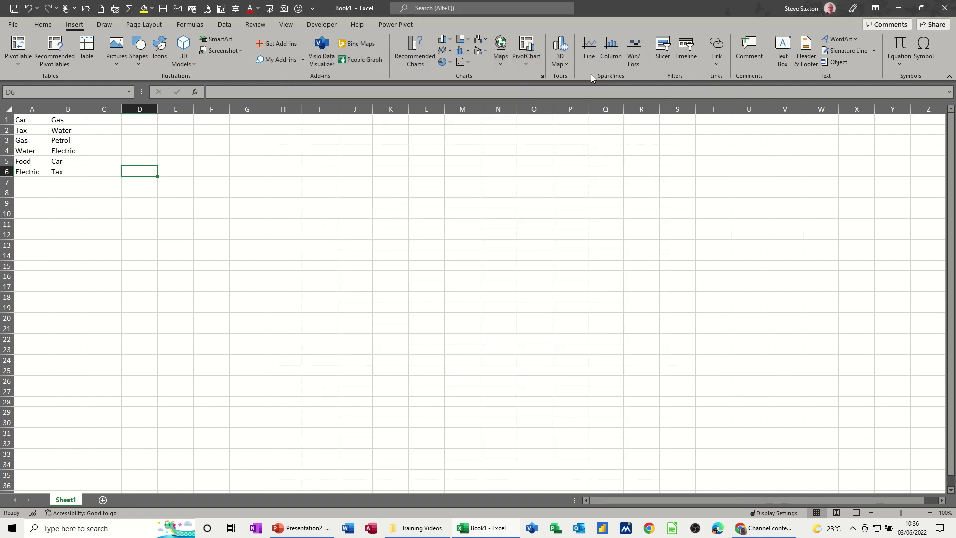
# Step: Check the installed add-ins list, then launch the Selection Diff Tool via Review > Compare
pyautogui.click(281, 60)
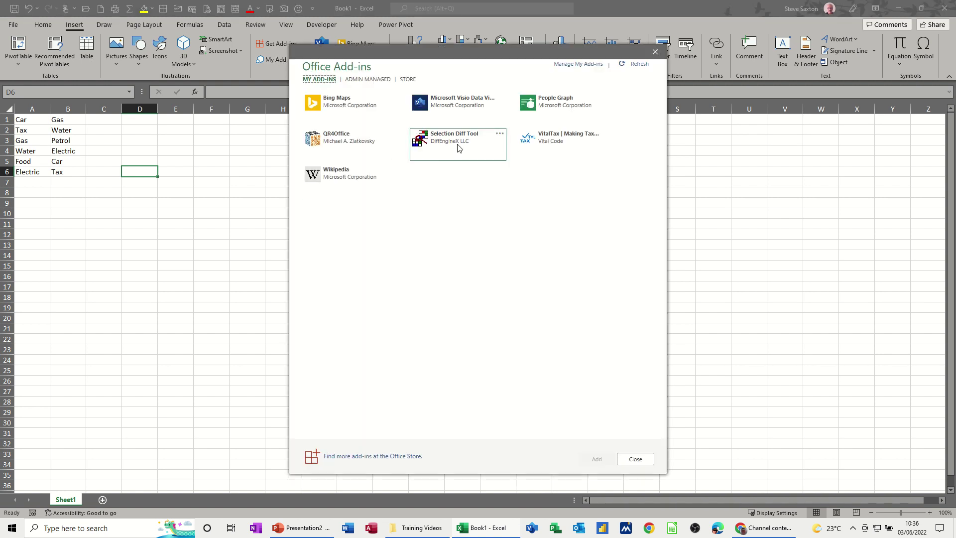
pyautogui.moveTo(436, 147)
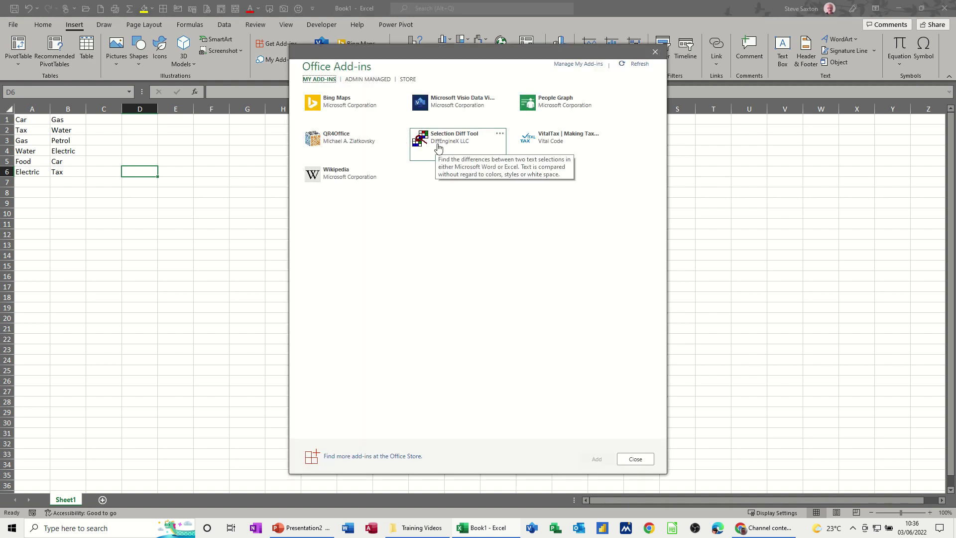
pyautogui.click(655, 51)
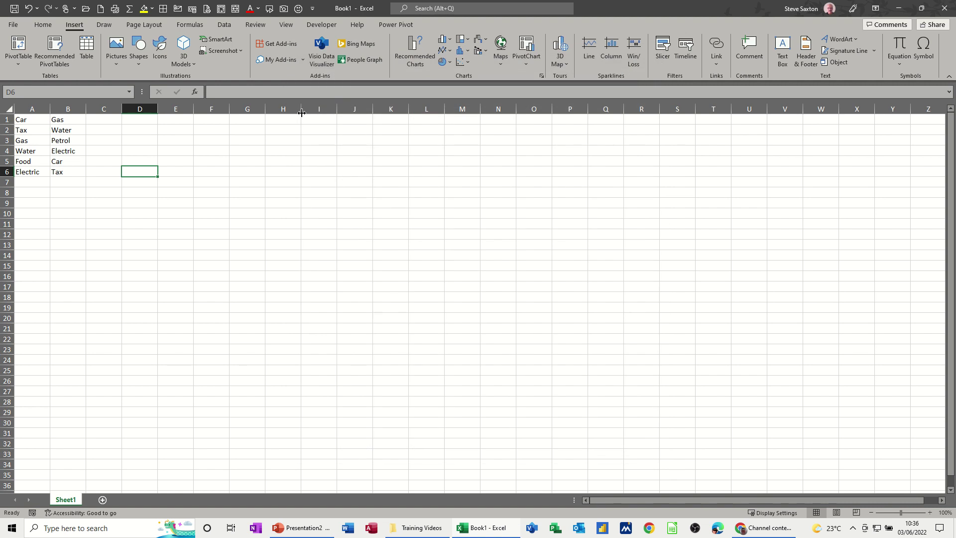
pyautogui.click(255, 25)
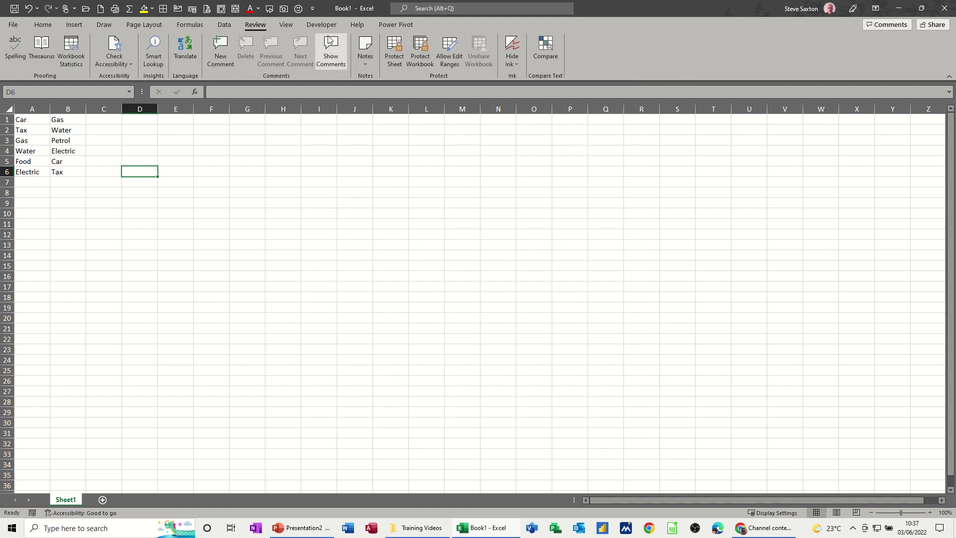
pyautogui.click(544, 57)
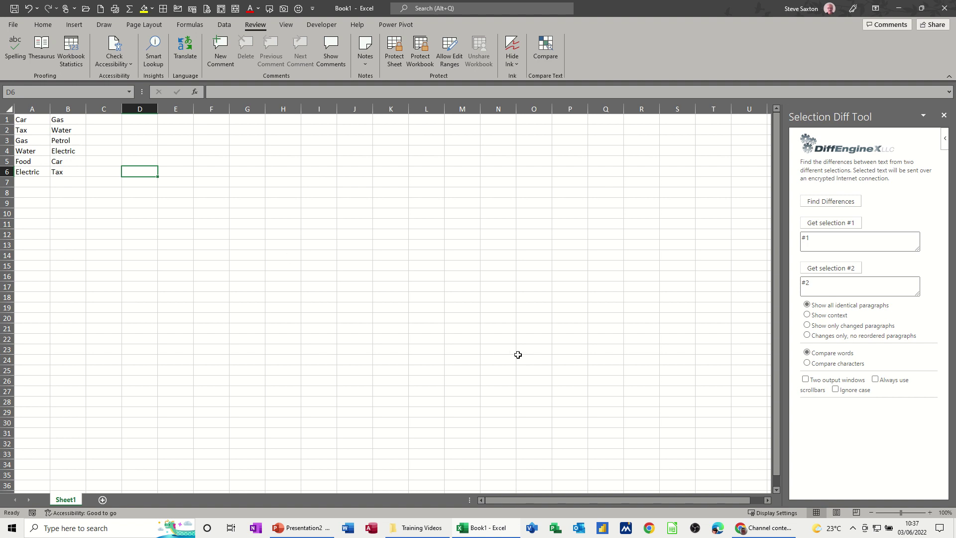
# Step: Load column A's words (A1:A6) as selection #1
pyautogui.keyDown('ctrl'); pyautogui.scroll(10, 518, 355); pyautogui.keyUp('ctrl')
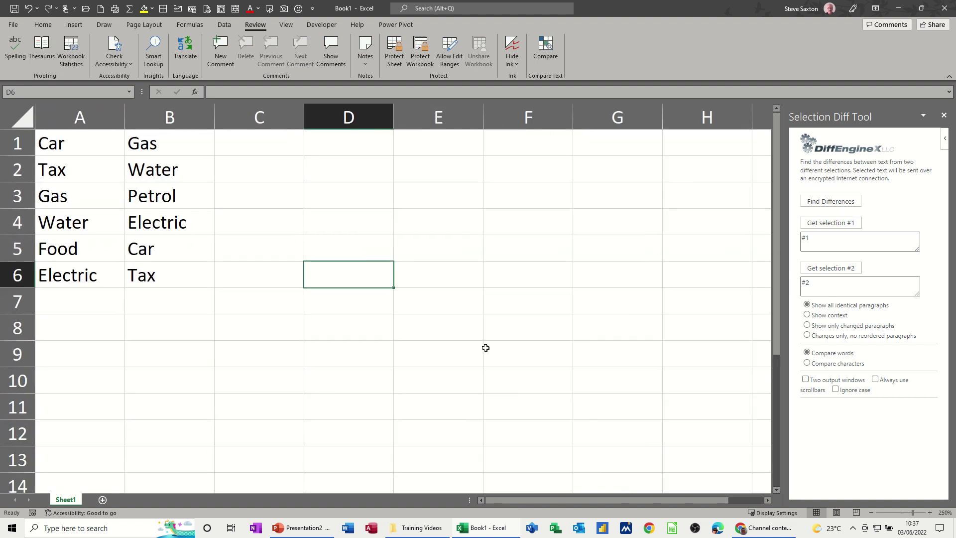
pyautogui.moveTo(64, 146); pyautogui.dragTo(75, 278)
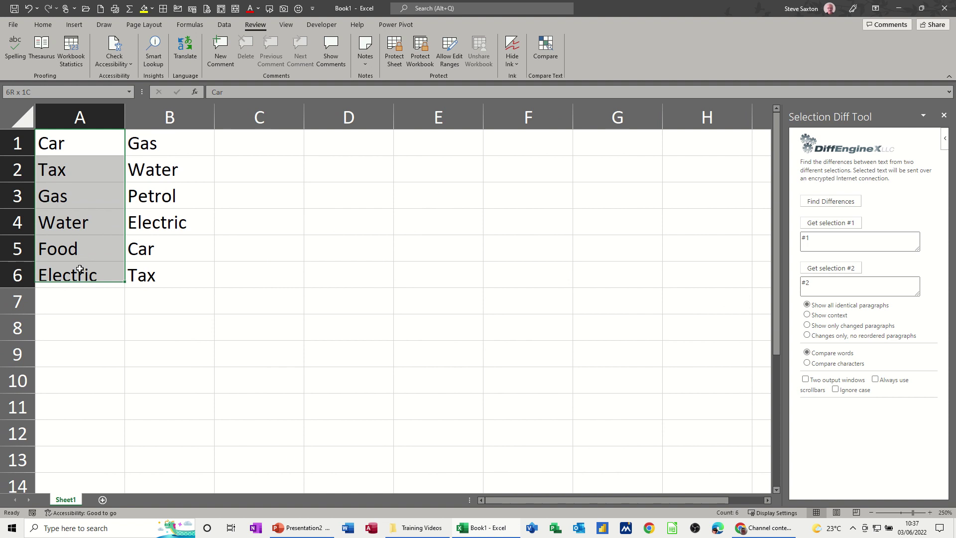
pyautogui.click(830, 240)
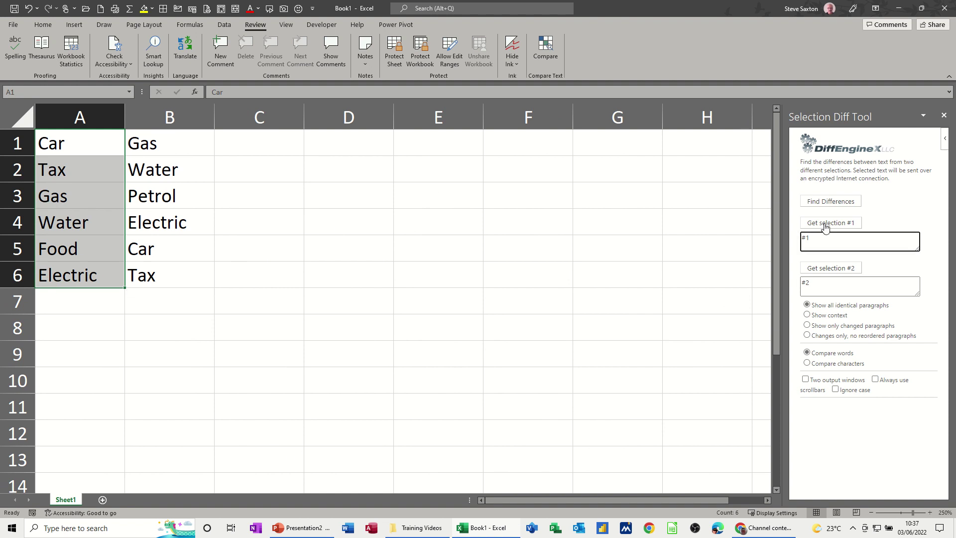
pyautogui.click(825, 225)
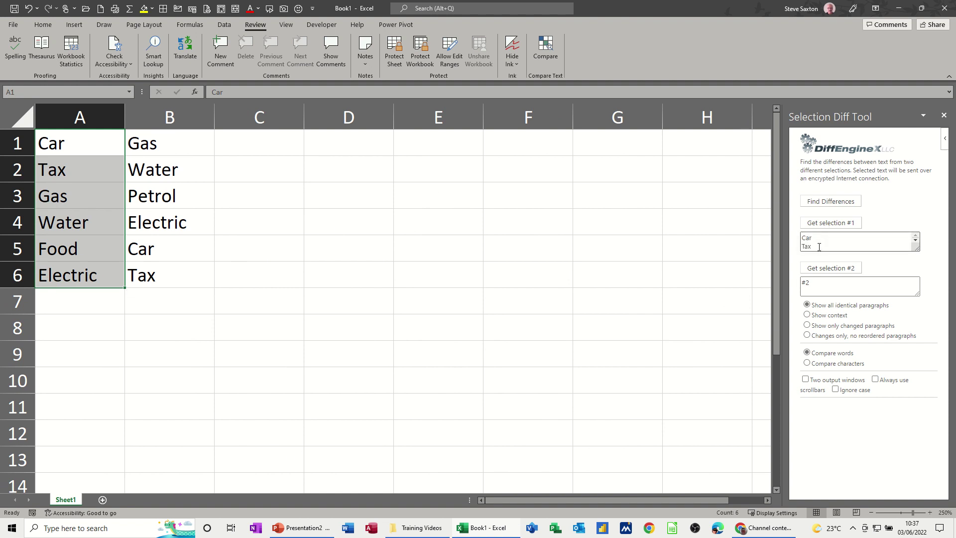
# Step: Load cells B1:B6 as selection #2
pyautogui.click(807, 284)
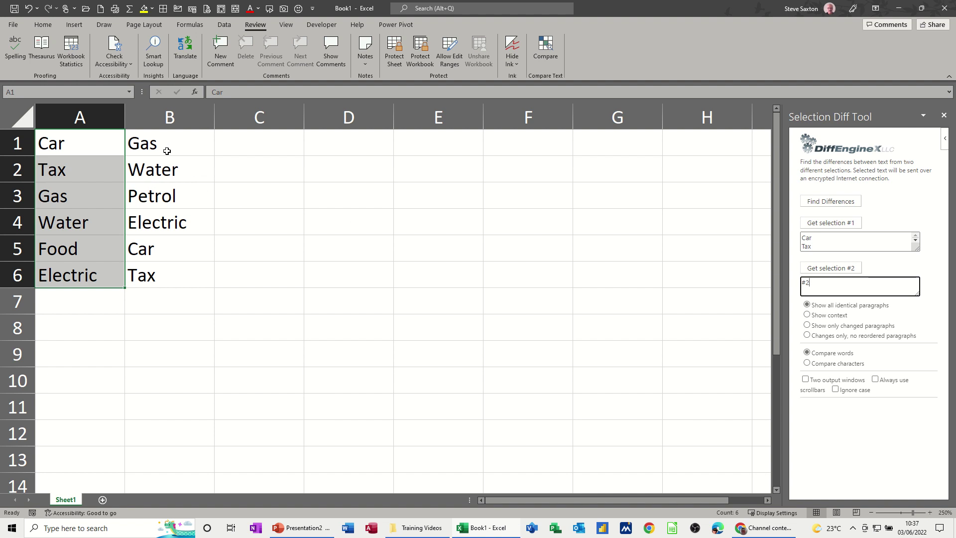
pyautogui.moveTo(167, 151); pyautogui.dragTo(161, 264)
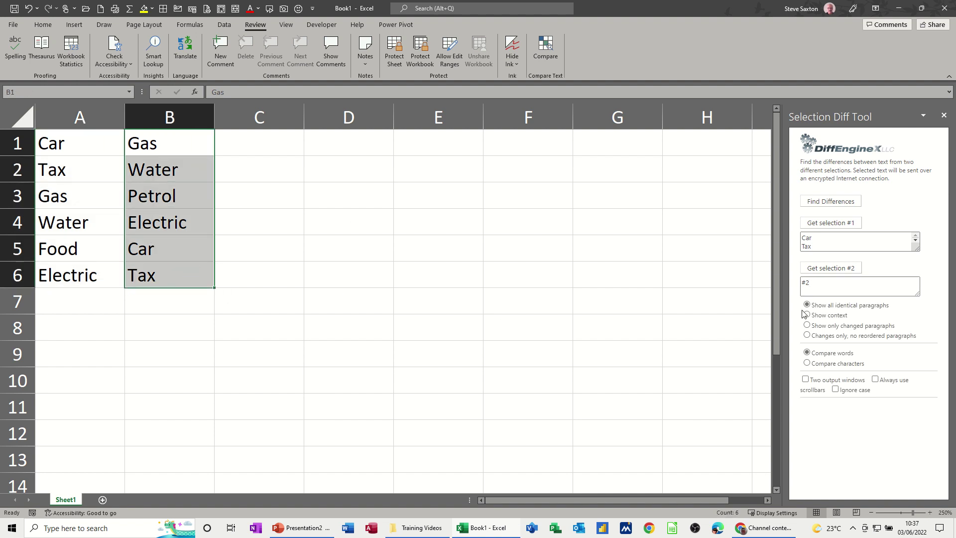
pyautogui.click(825, 272)
# Step: Compare the selections in two output windows and step through all six differences
pyautogui.click(806, 379)
pyautogui.click(825, 204)
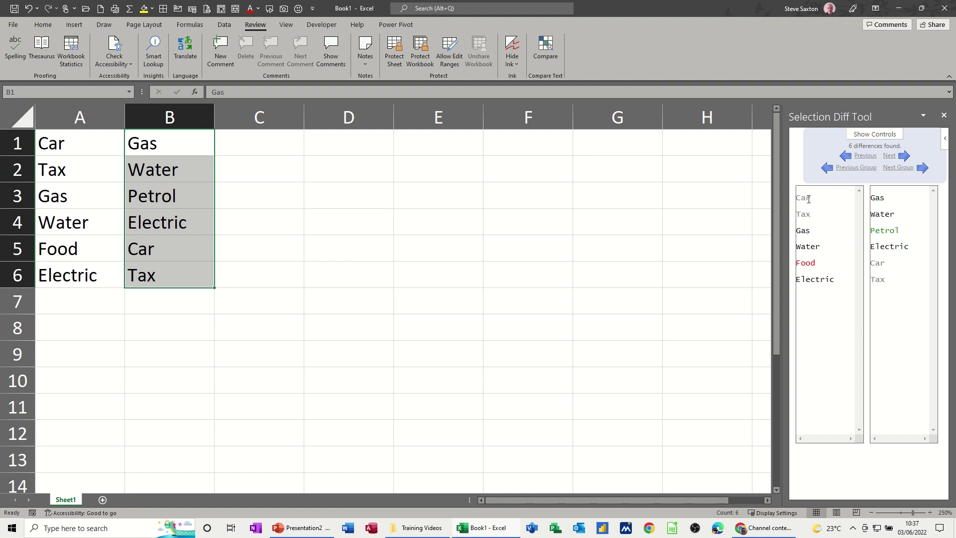
pyautogui.click(903, 159)
pyautogui.click(903, 159)
pyautogui.click(903, 160)
pyautogui.click(903, 159)
pyautogui.click(903, 160)
# Step: Switch the comparison to Show only changed paragraphs and rerun it
pyautogui.click(872, 134)
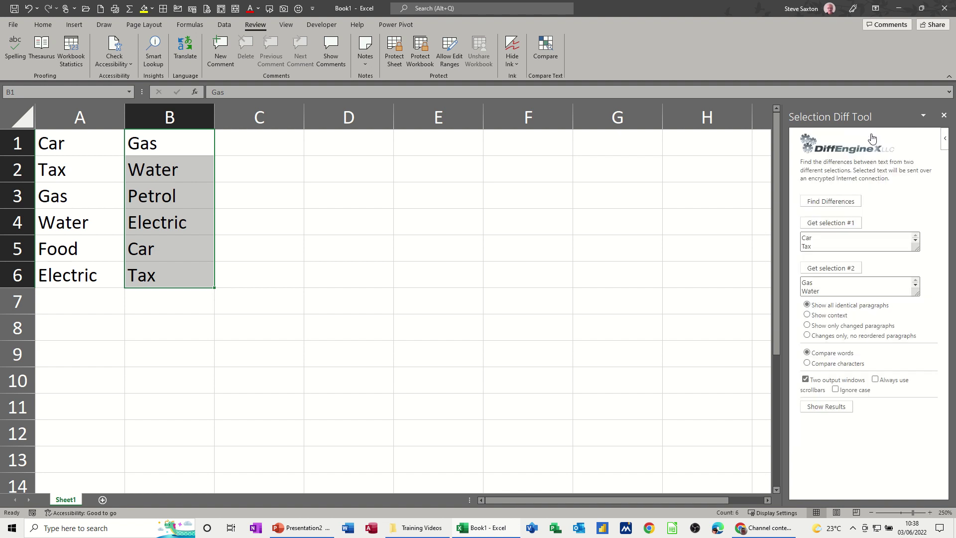
pyautogui.click(807, 325)
pyautogui.click(825, 202)
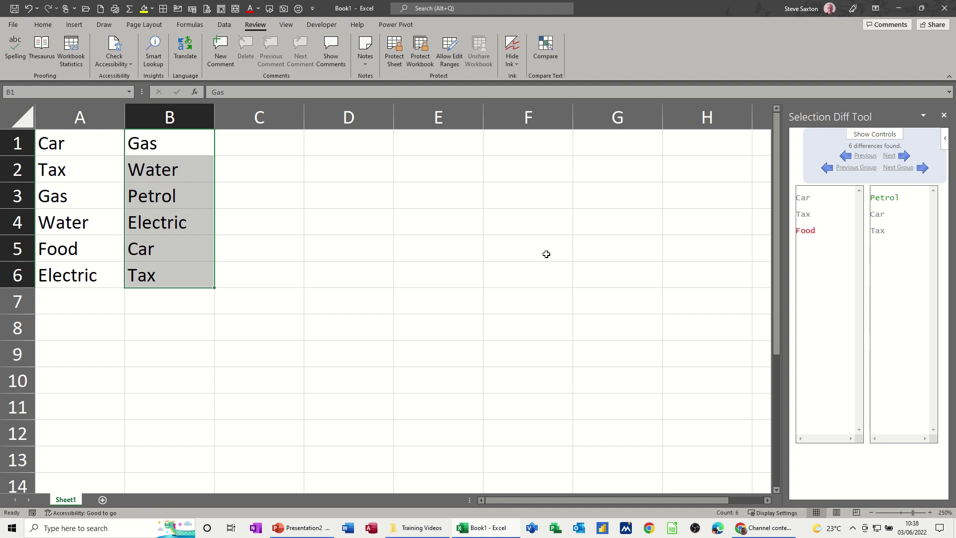
# Step: Step through the reduced set of differences and return to the comparison settings
pyautogui.click(903, 157)
pyautogui.click(904, 158)
pyautogui.click(903, 158)
pyautogui.click(905, 159)
pyautogui.click(870, 138)
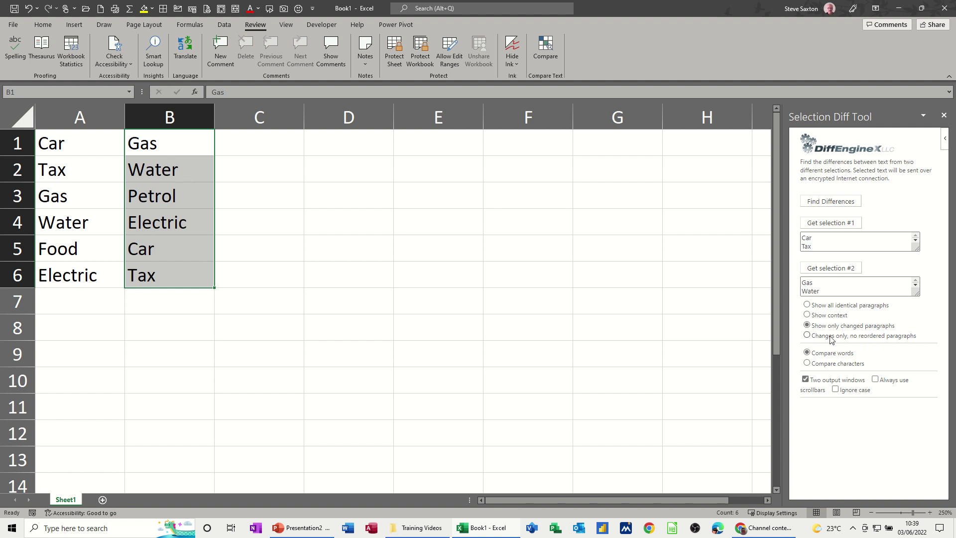
# Step: Rerun with 'Changes only, no reordered paragraphs' to get just Food and Petrol
pyautogui.click(807, 336)
pyautogui.click(839, 202)
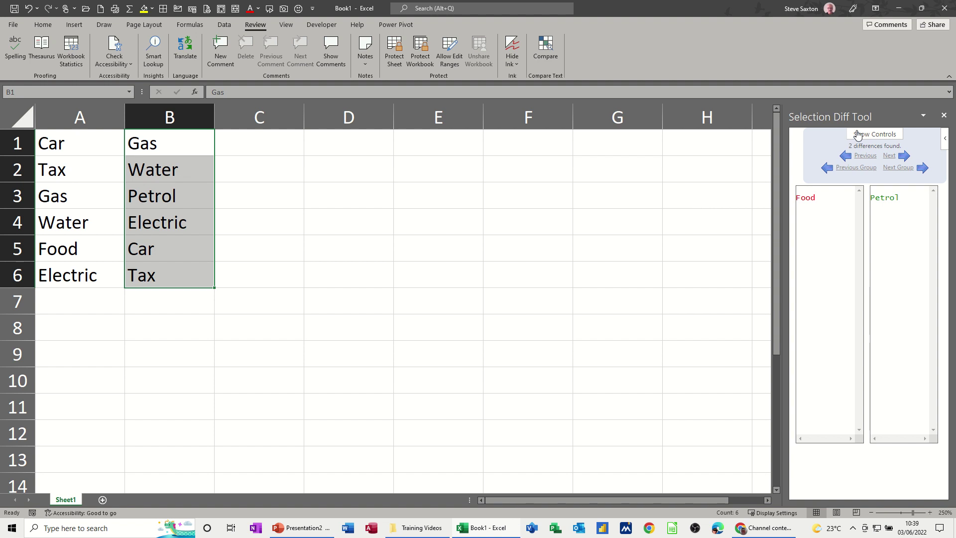
pyautogui.click(864, 135)
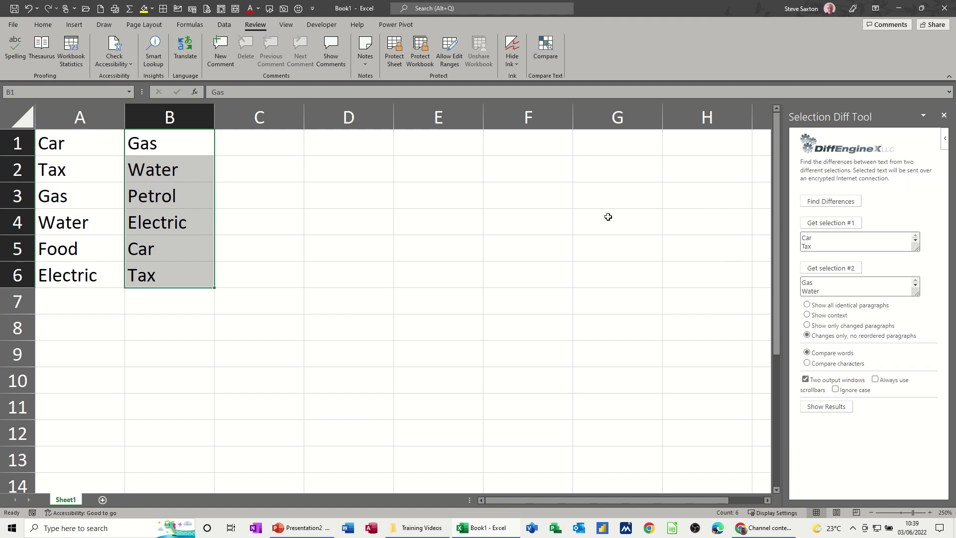
# Step: Close the Selection Diff Tool pane and relaunch it fresh from Review > Compare
pyautogui.click(944, 116)
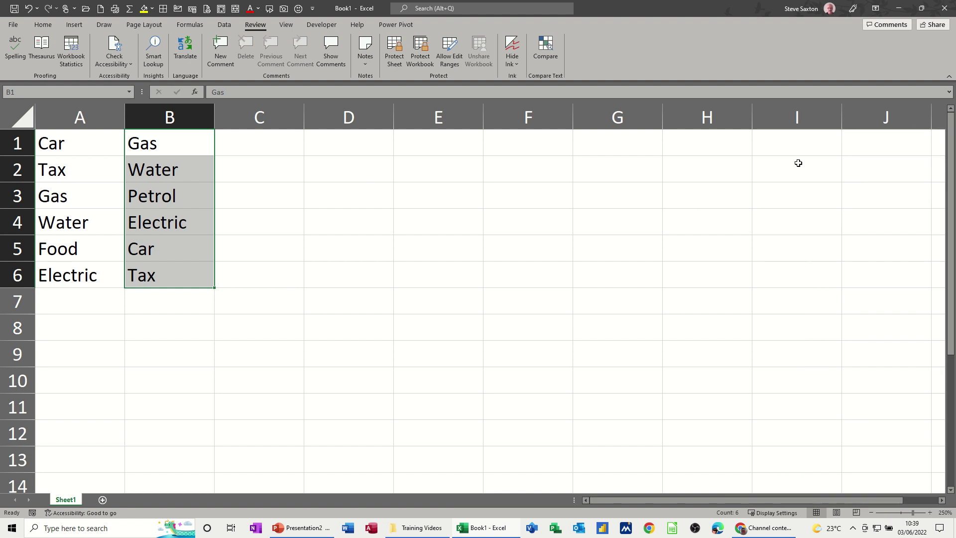
pyautogui.click(542, 52)
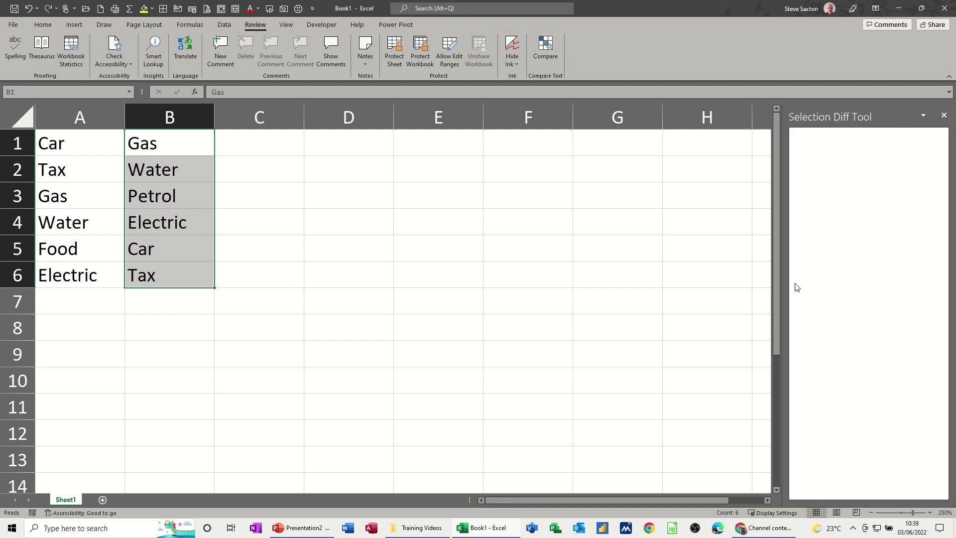